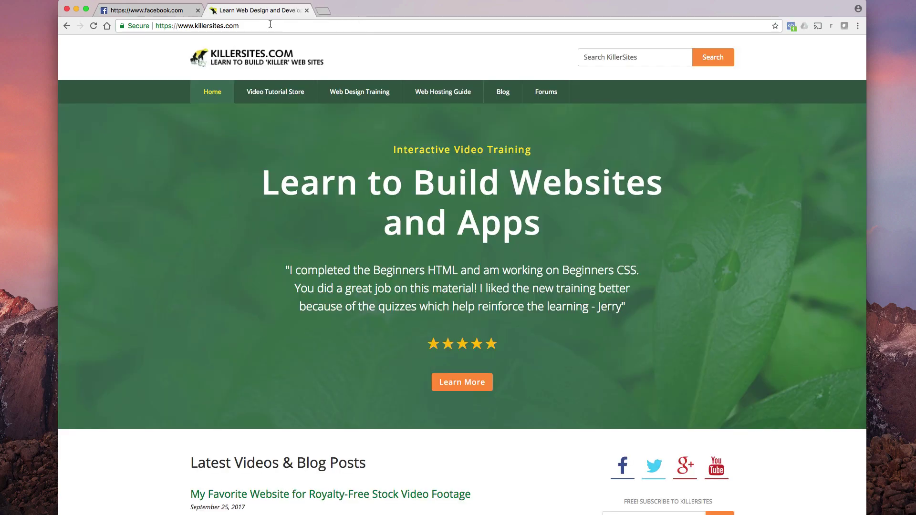
Check the Video Tutorial Store site, return to KillerSites, then load studioweb.com
click(93, 26)
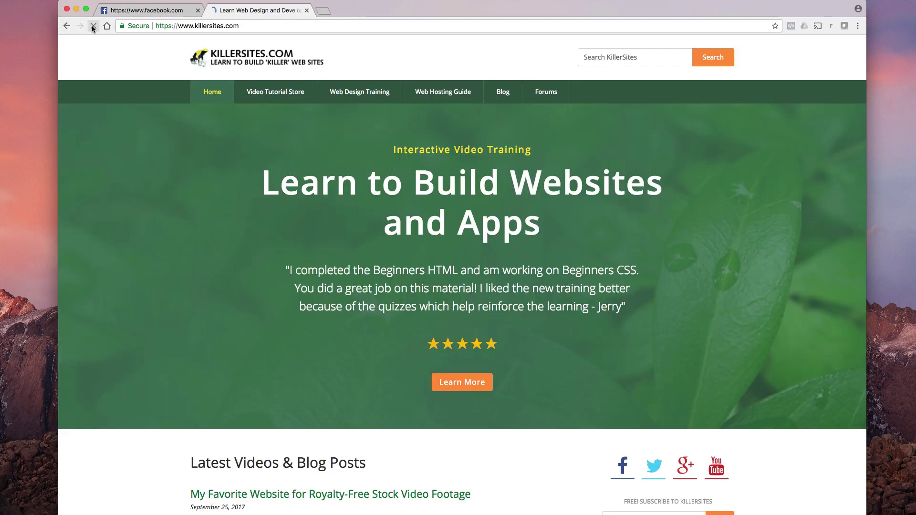
click(276, 92)
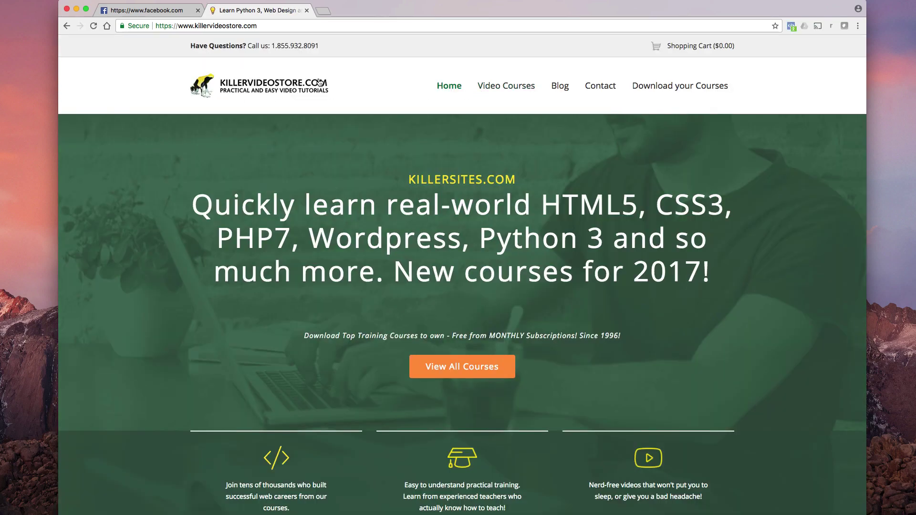
click(64, 27)
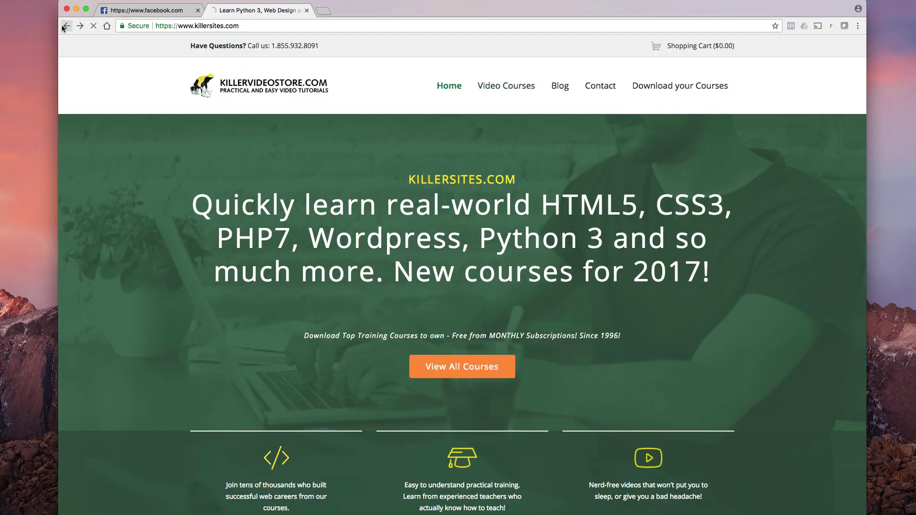
click(197, 26)
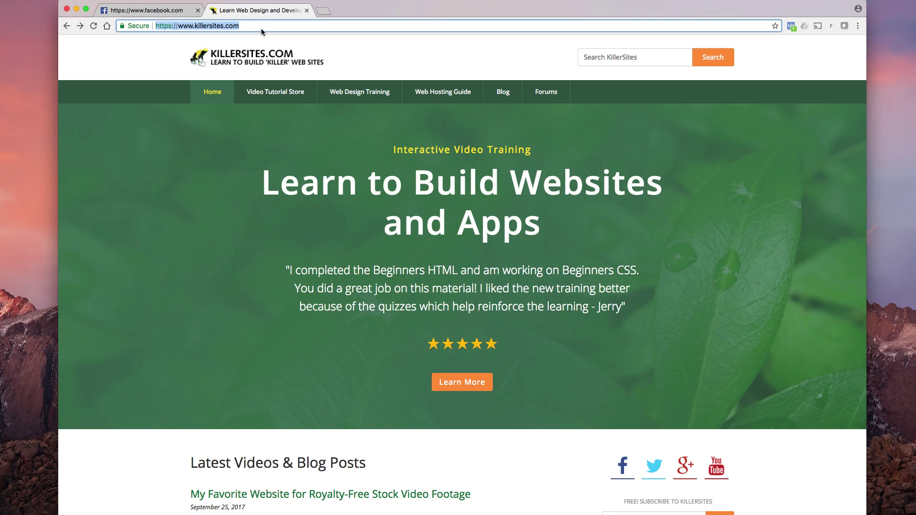
text(studioweb.com)
key(Return)
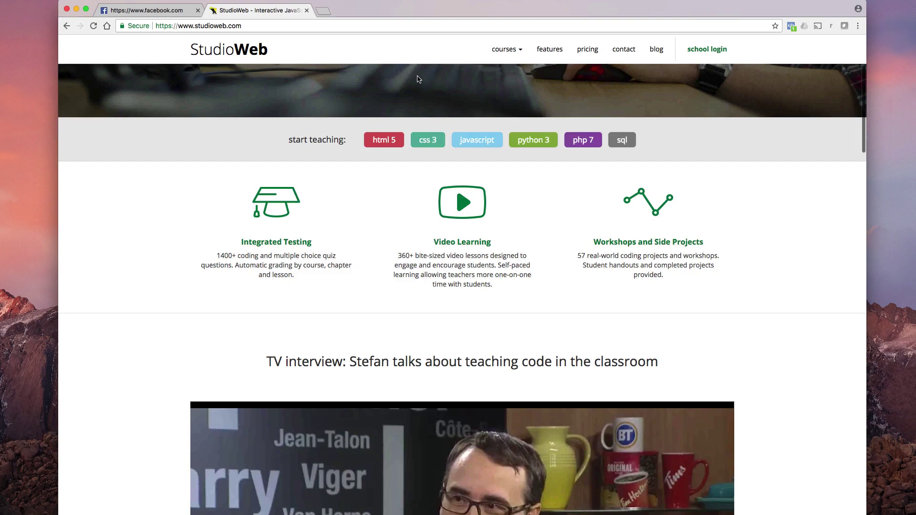
scroll(418, 75, down, 5)
scroll(417, 75, down, 3)
scroll(417, 78, down, 3)
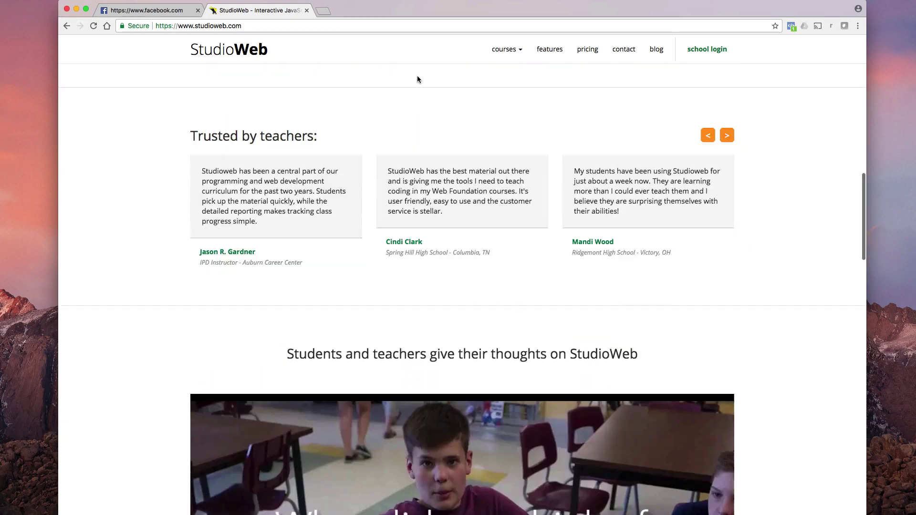
scroll(417, 77, up, 5)
scroll(417, 77, up, 5)
scroll(378, 56, up, 8)
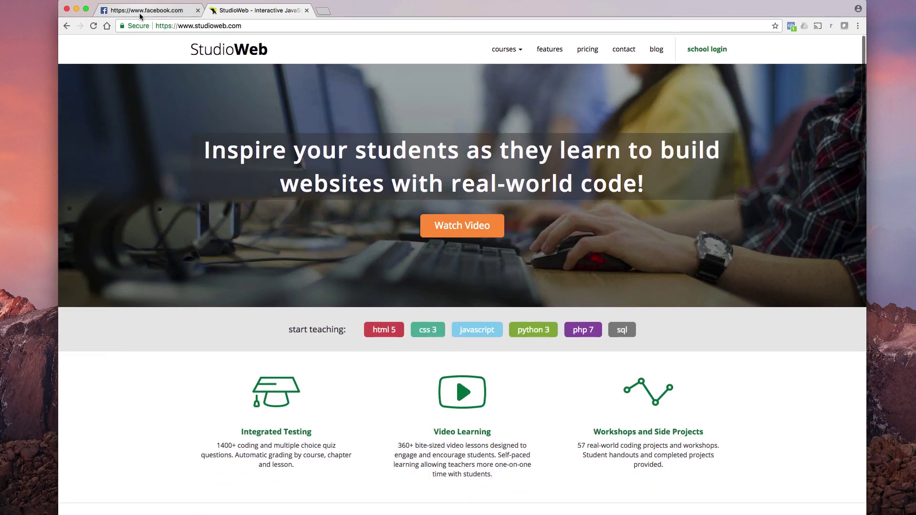
Switch to the Facebook tab
click(147, 11)
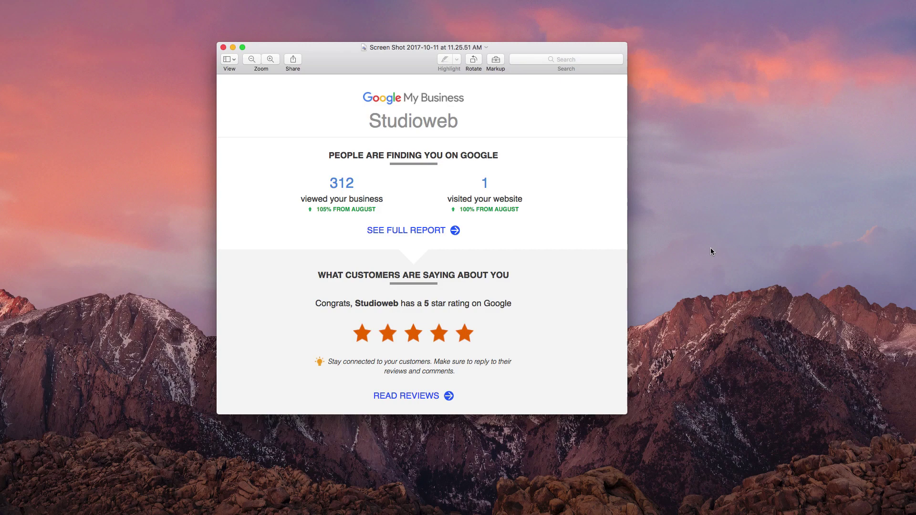
Close the My Business screenshot, load google.ca, and search for 'studioweb'
click(223, 47)
text(google.ca)
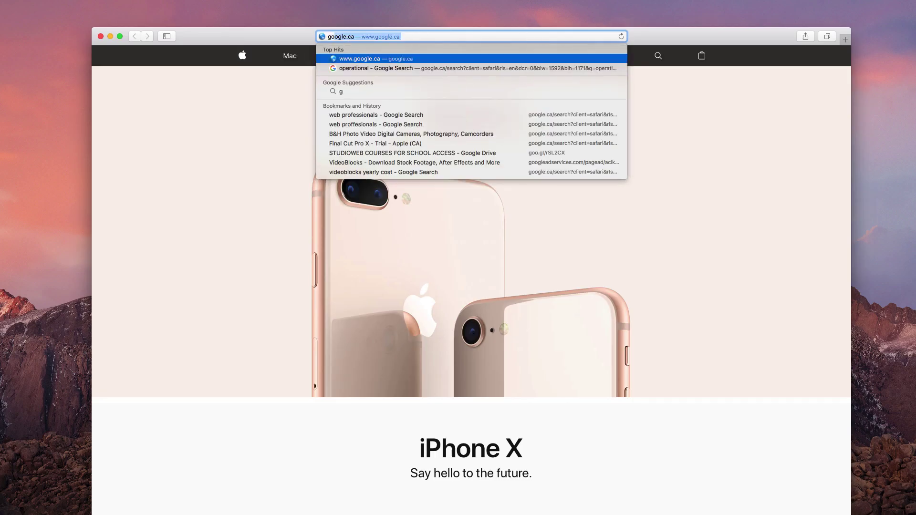
key(Return)
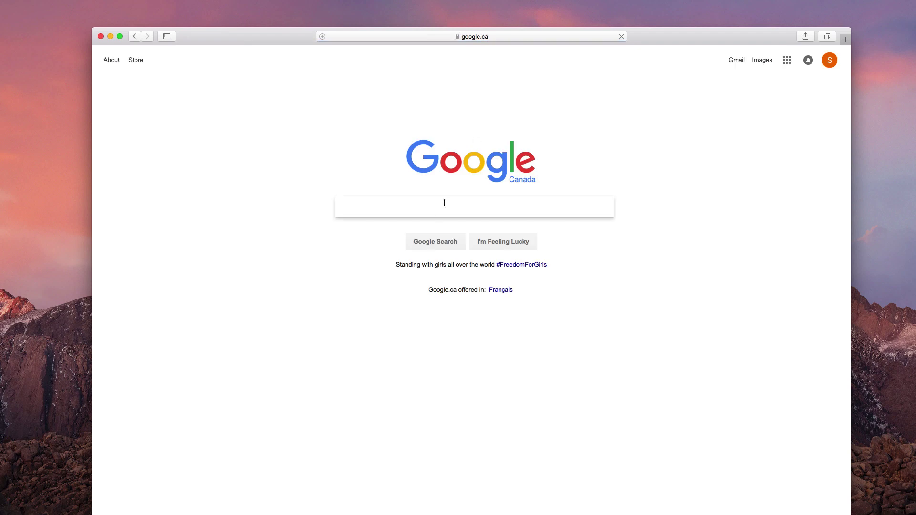
text(studiowe)
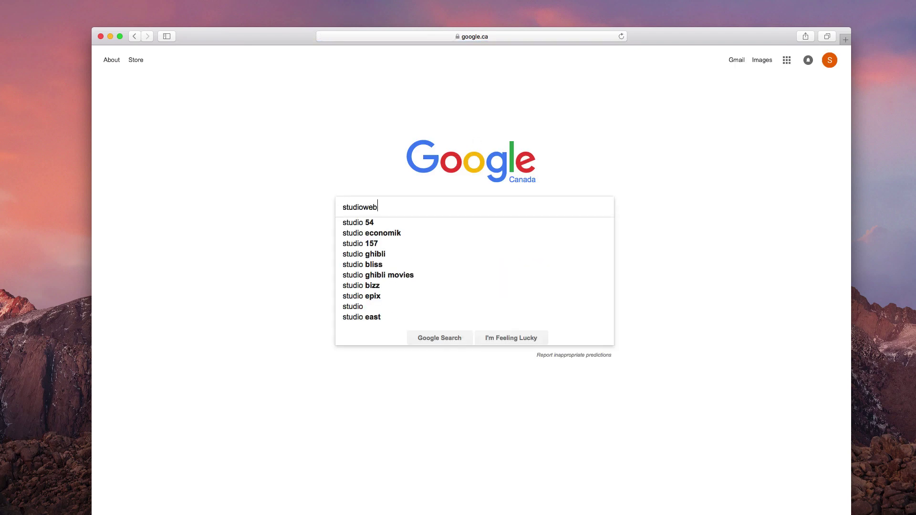
text(b)
key(Return)
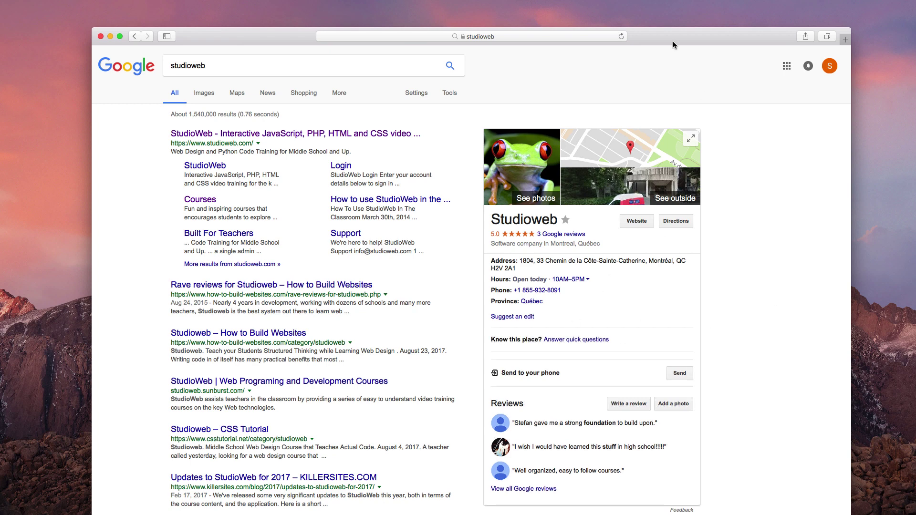
drag(672, 41, 662, 13)
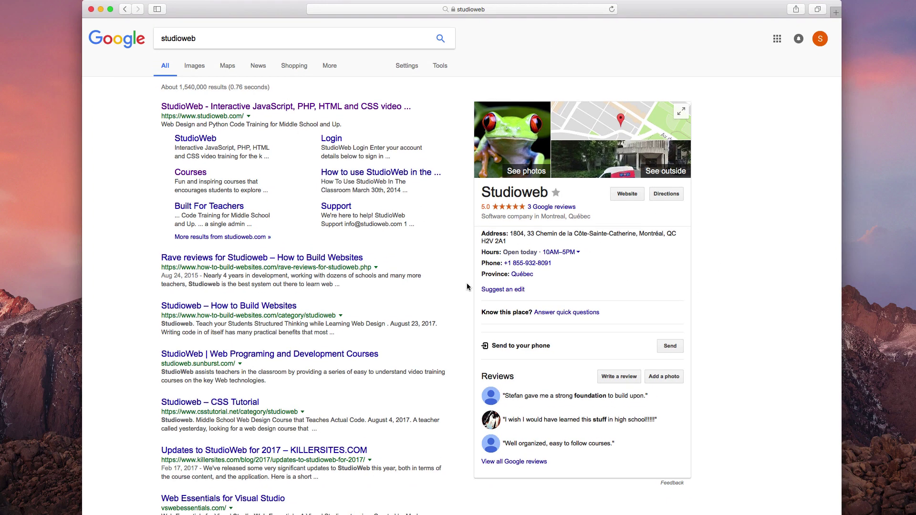